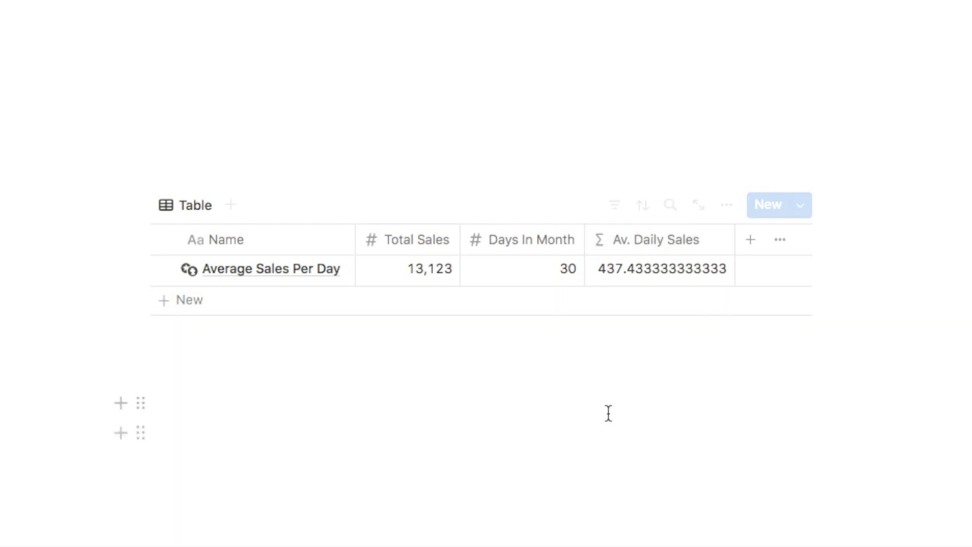
# Open the Av. Daily Sales property's formula for editing
pyautogui.click(628, 244)
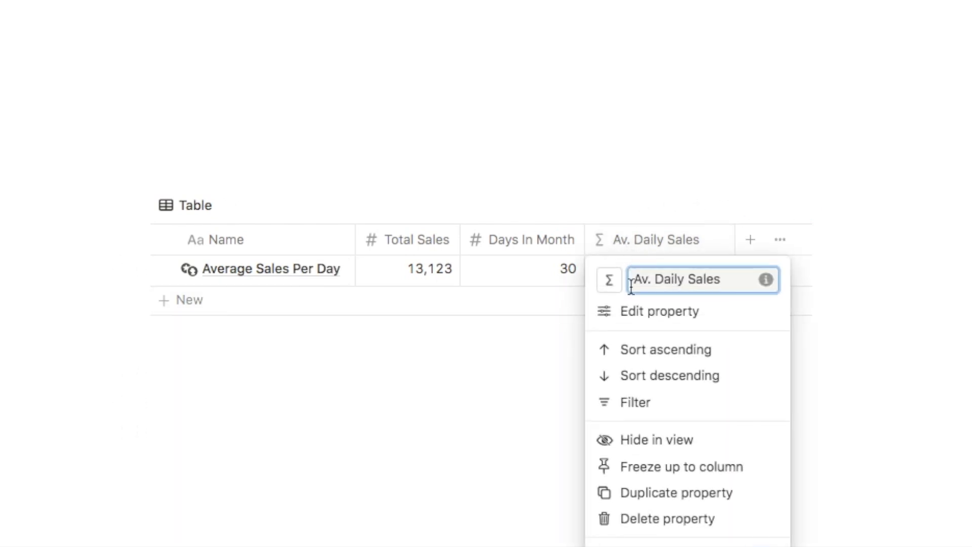
pyautogui.click(666, 315)
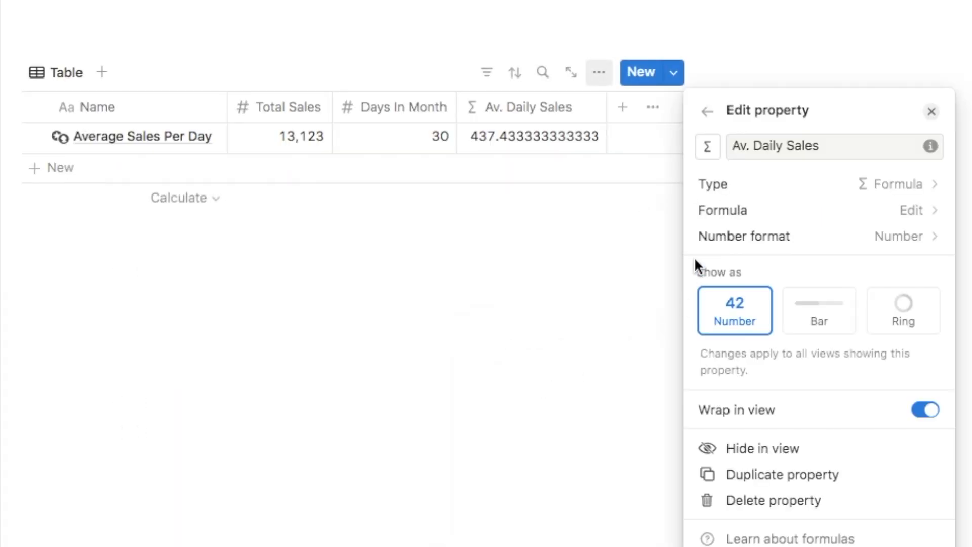
pyautogui.click(894, 209)
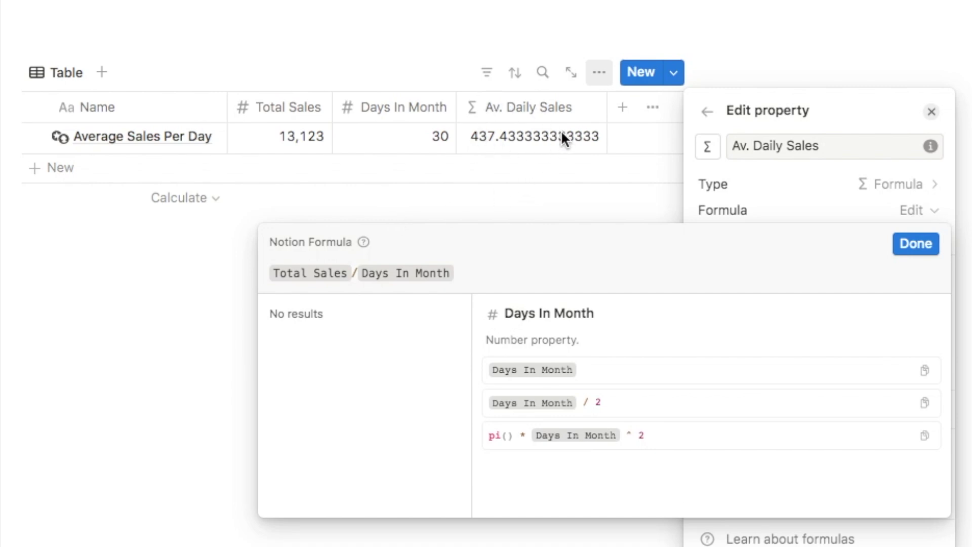
# Wrap the formula as round(Total Sales / Days In Month) so the column shows 437
pyautogui.click(267, 274)
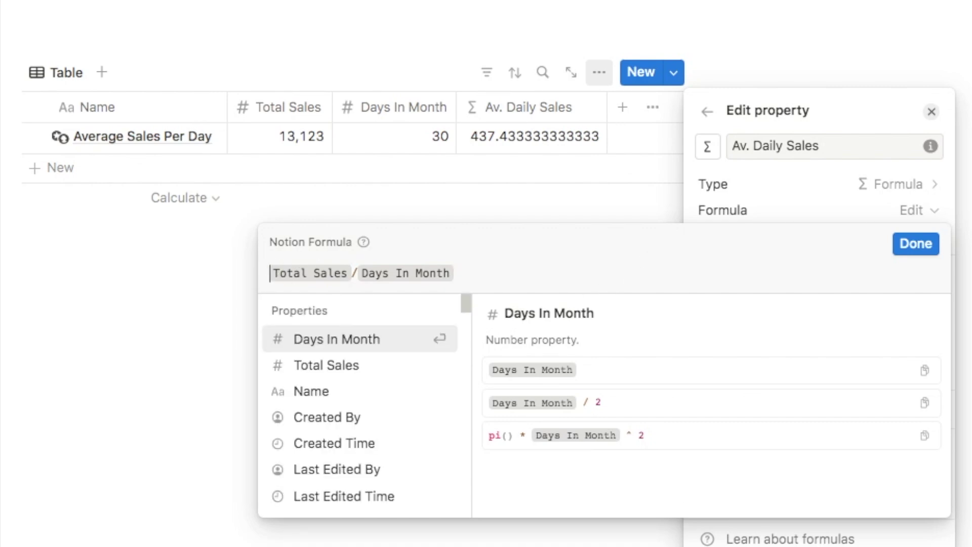
pyautogui.write('round')
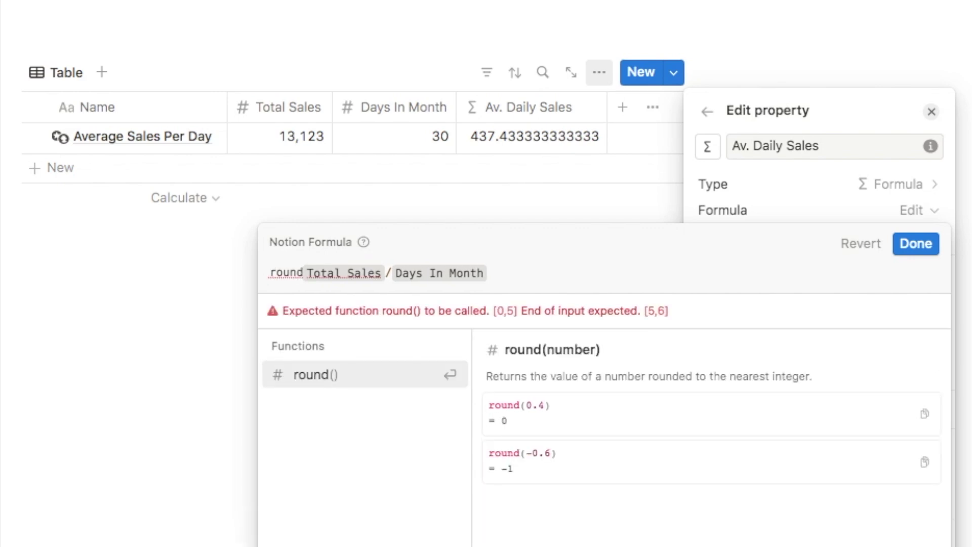
pyautogui.write('(')
pyautogui.click(533, 274)
pyautogui.write(')')
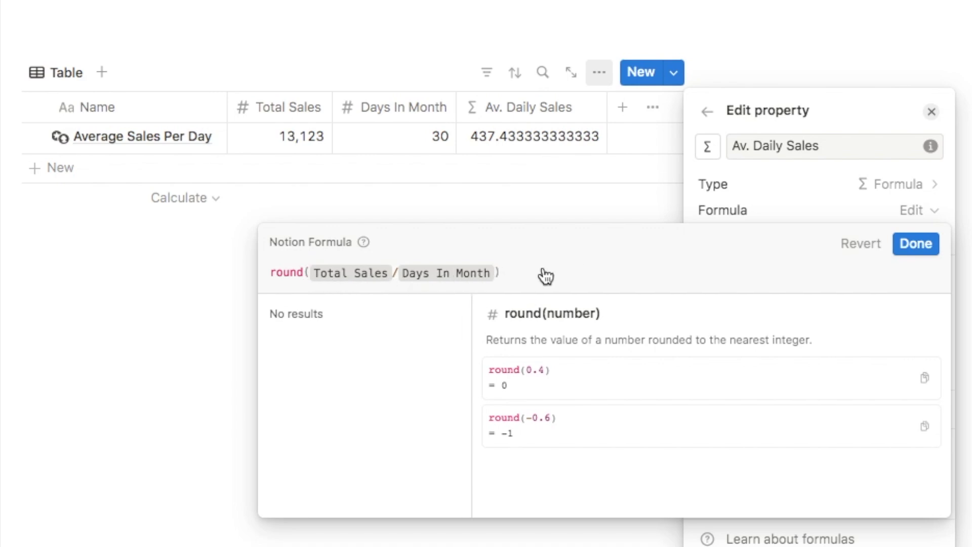
pyautogui.click(925, 247)
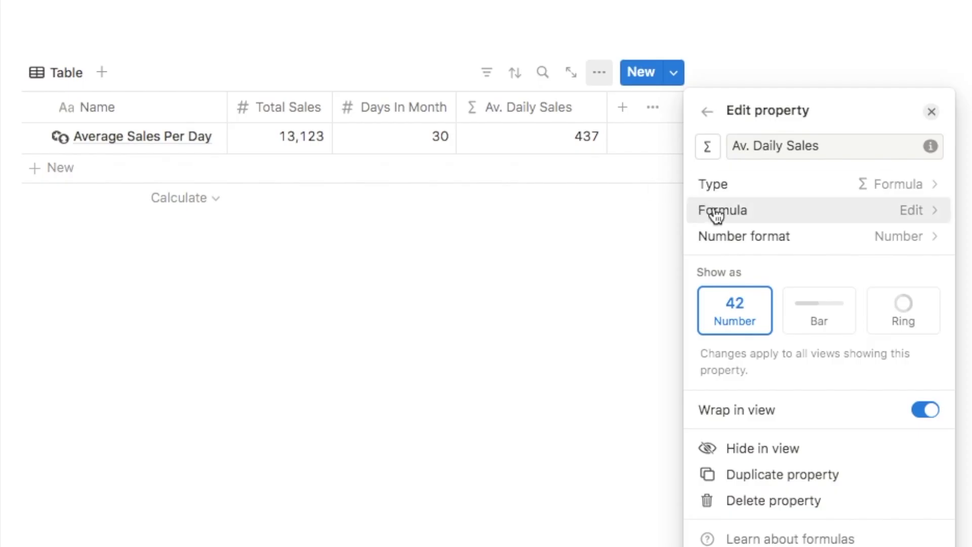
pyautogui.click(727, 213)
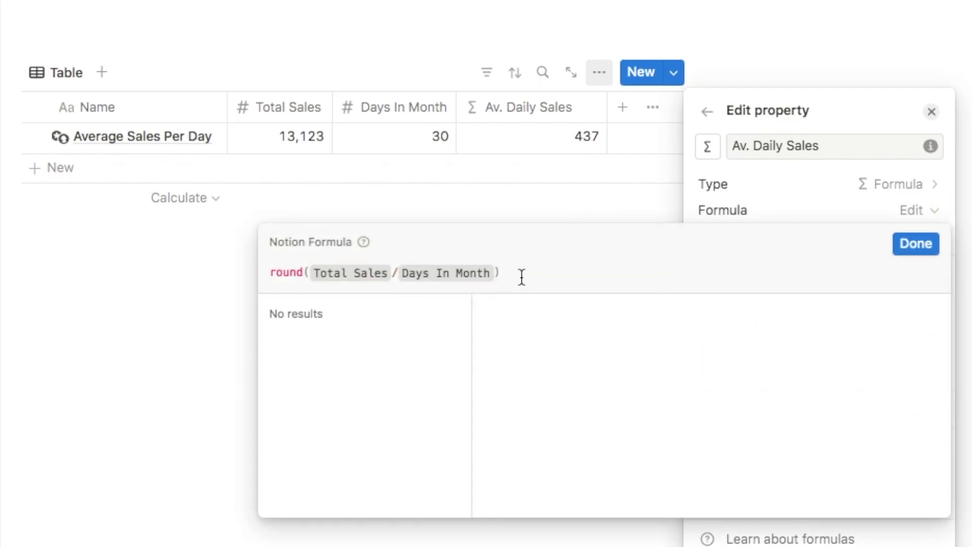
# Remove round() so the formula is the plain Total Sales / Days In Month average
pyautogui.press('Home')
pyautogui.hotkey('alt', 'Right')
pyautogui.press('Left')
pyautogui.press('Left')
pyautogui.press('BackSpace')
pyautogui.press('BackSpace')
pyautogui.press('BackSpace')
pyautogui.press('Right')
pyautogui.press('Delete')
pyautogui.press('BackSpace')
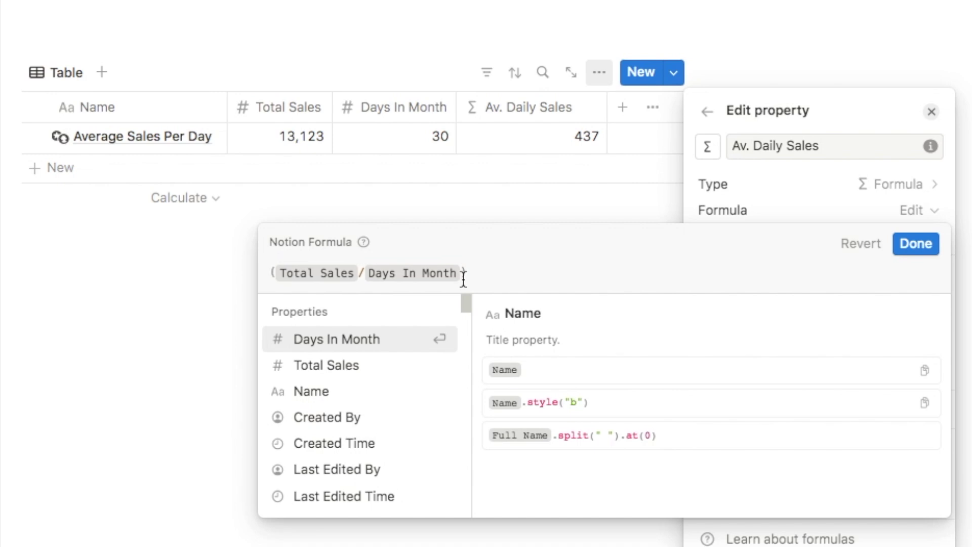
pyautogui.click(916, 244)
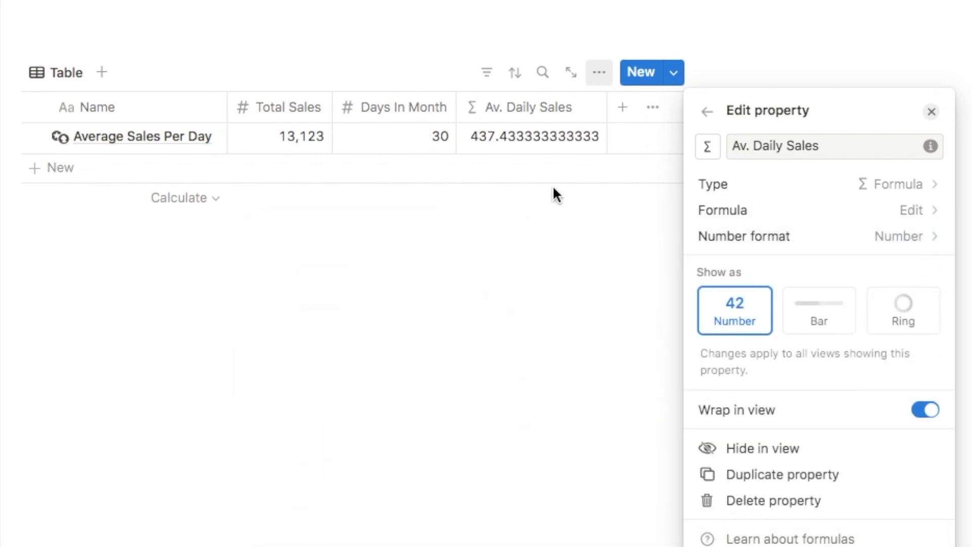
# Append *10 to make the formula (Total Sales / Days In Month)*10, showing 4374.33333333333
pyautogui.click(709, 210)
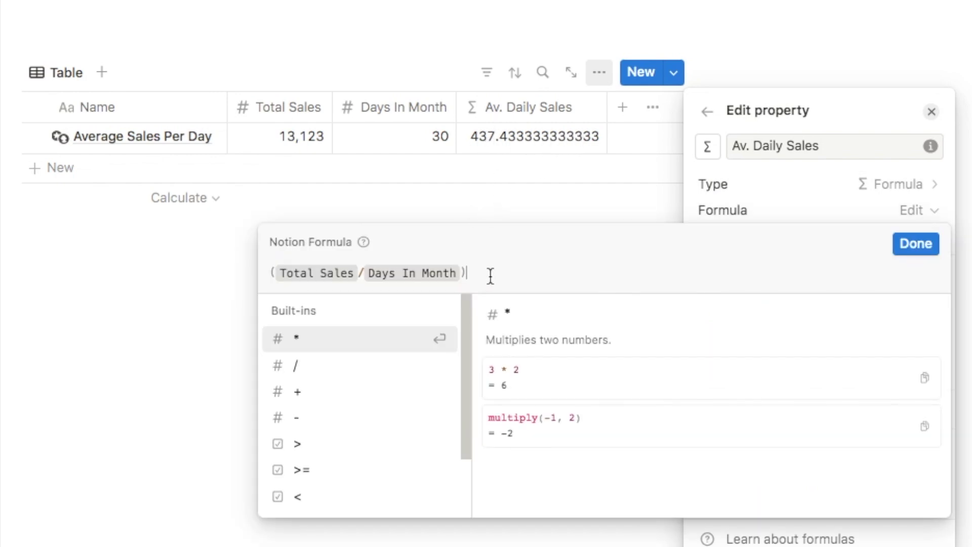
pyautogui.write('*')
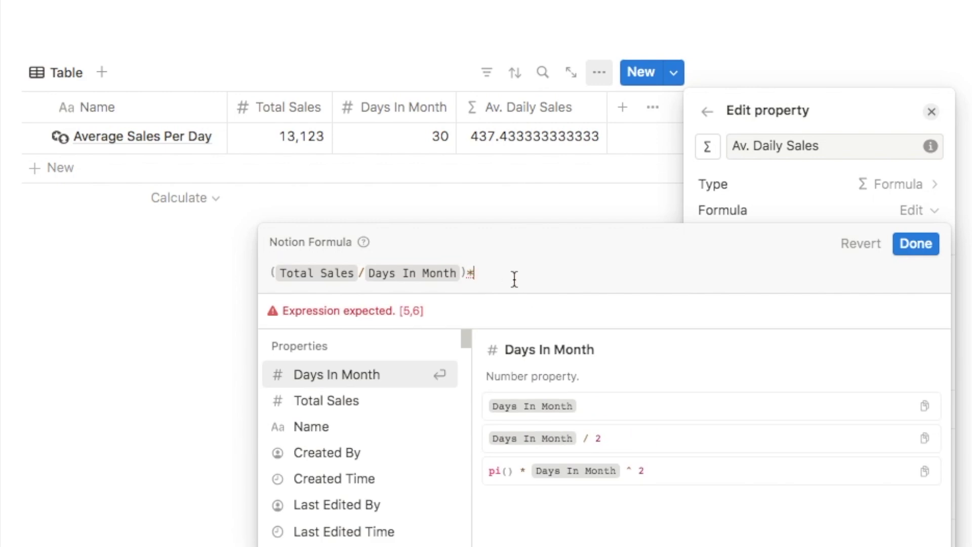
pyautogui.write('10')
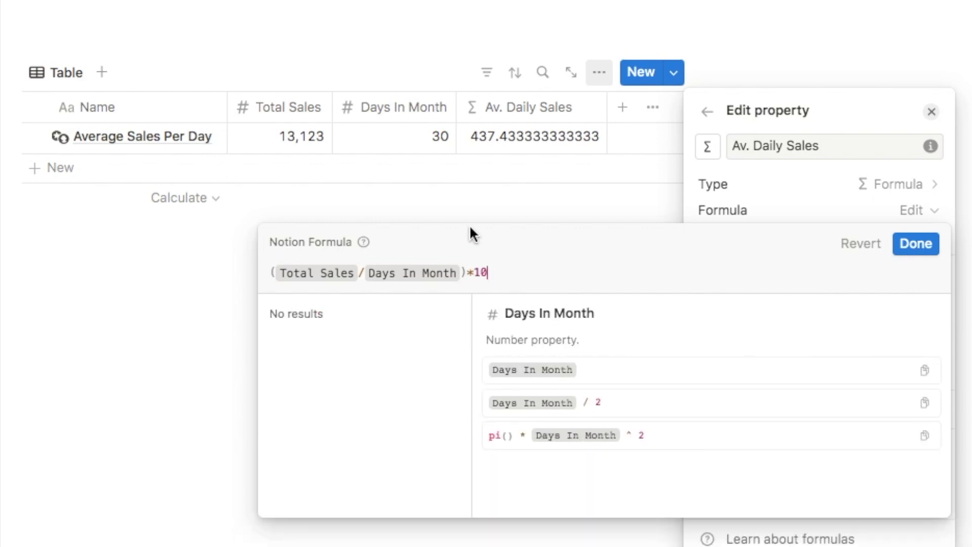
pyautogui.click(916, 244)
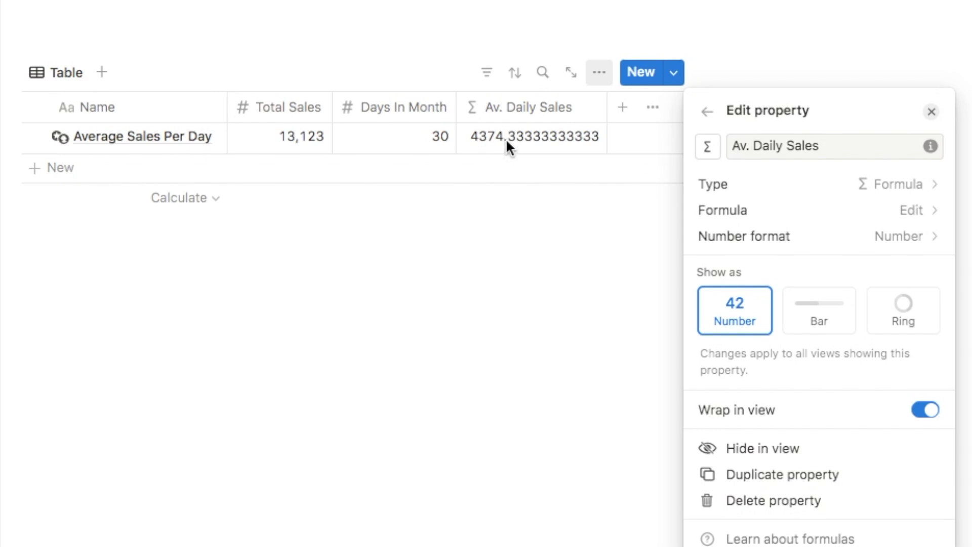
pyautogui.click(734, 210)
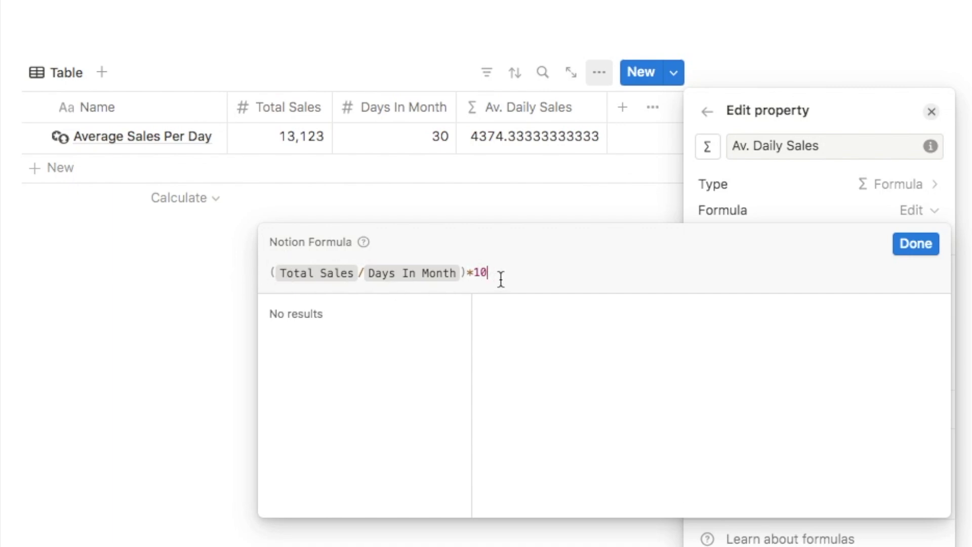
# Change the formula to round(((Total Sales / Days In Month)*10)) so the column shows 4374
pyautogui.write(')')
pyautogui.click(269, 274)
pyautogui.write('(')
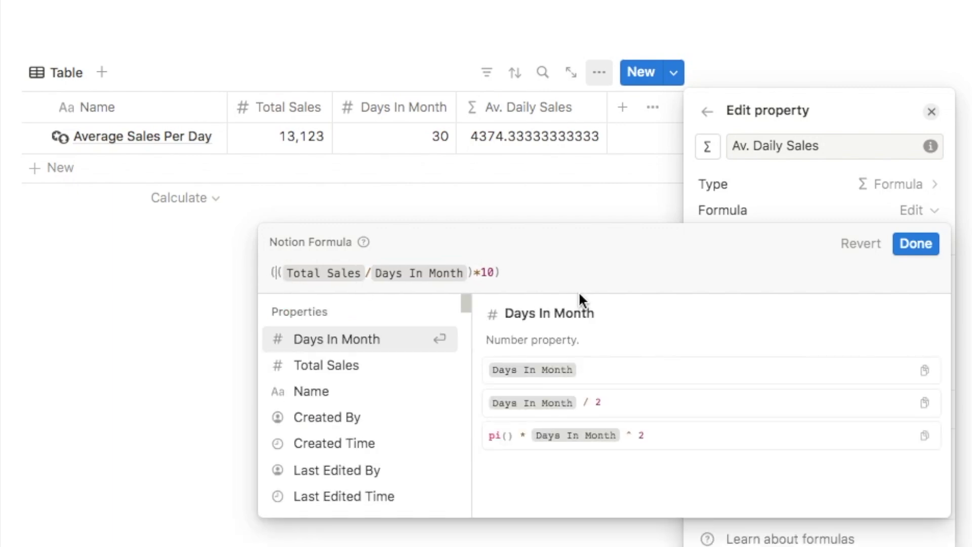
pyautogui.click(560, 278)
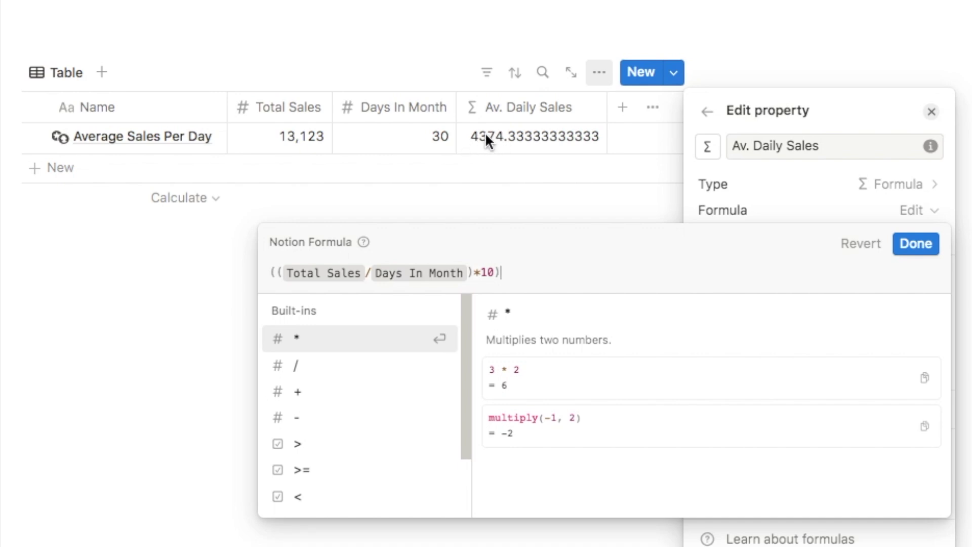
pyautogui.click(267, 273)
pyautogui.write('round')
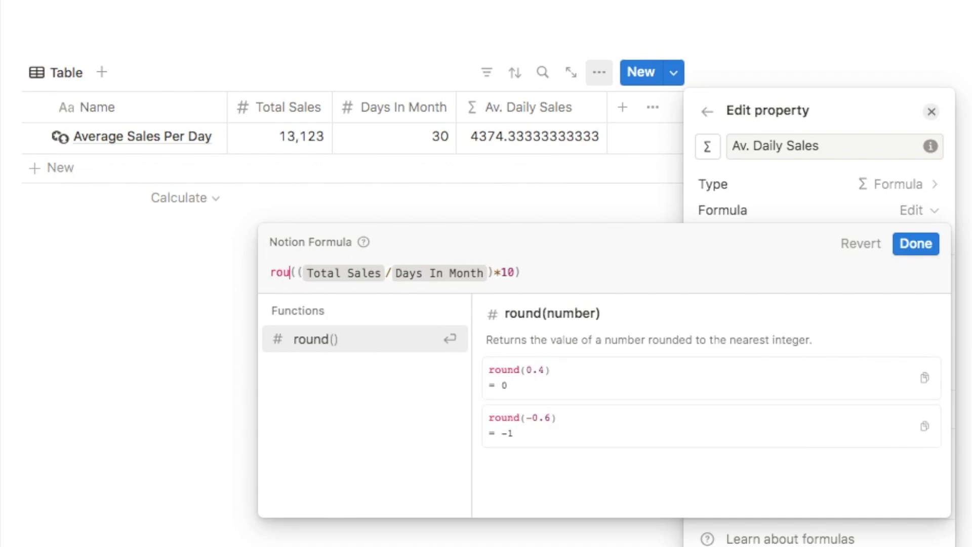
pyautogui.write('(')
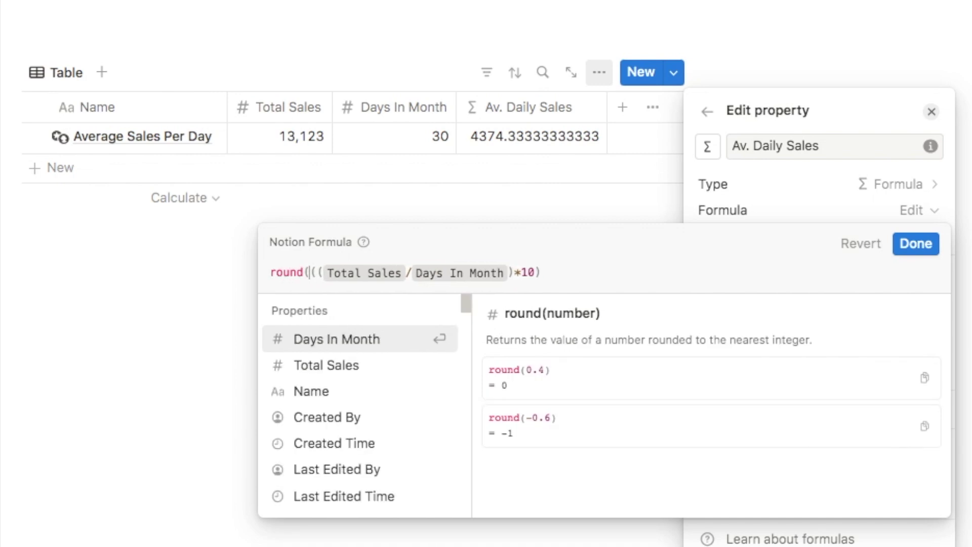
pyautogui.click(558, 271)
pyautogui.write(')')
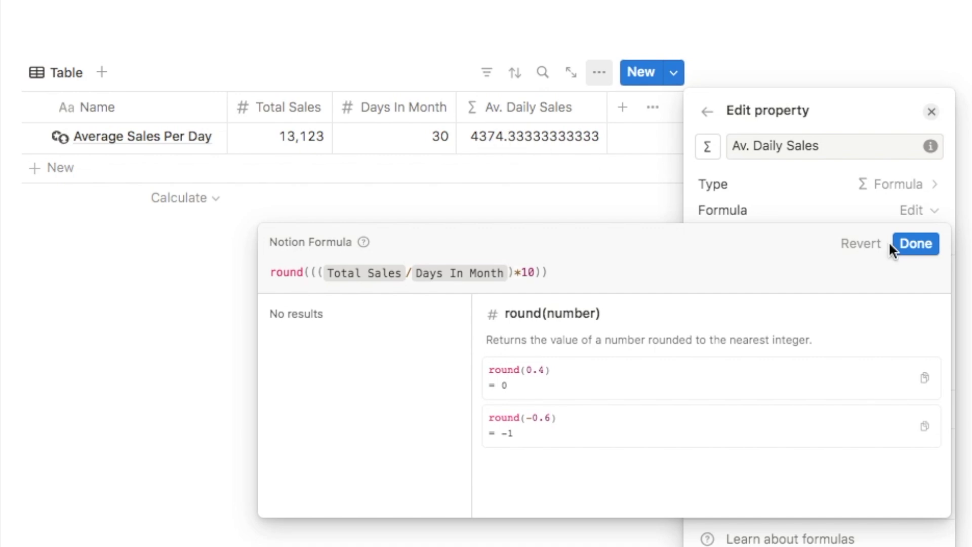
pyautogui.click(920, 248)
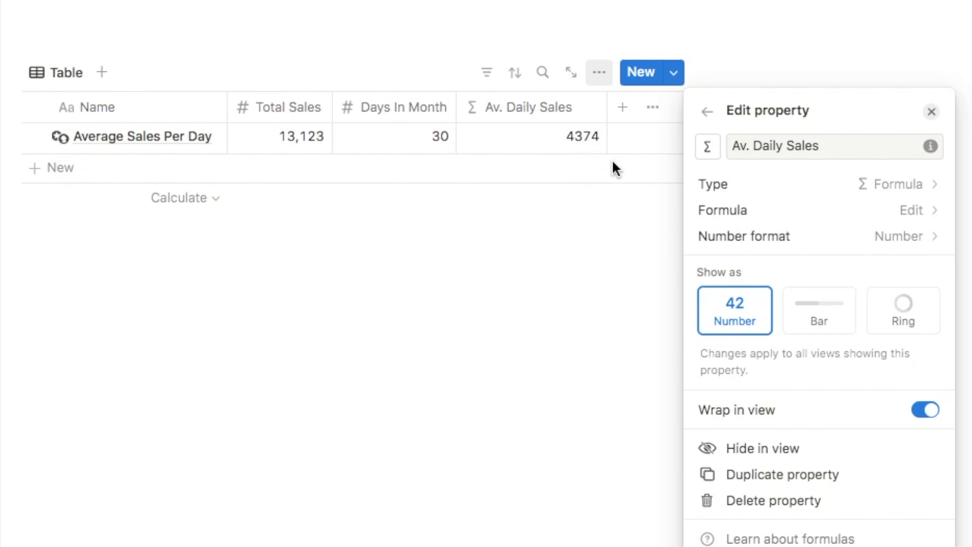
# Append /10 after round() so the formula rounds to one decimal place
pyautogui.click(713, 215)
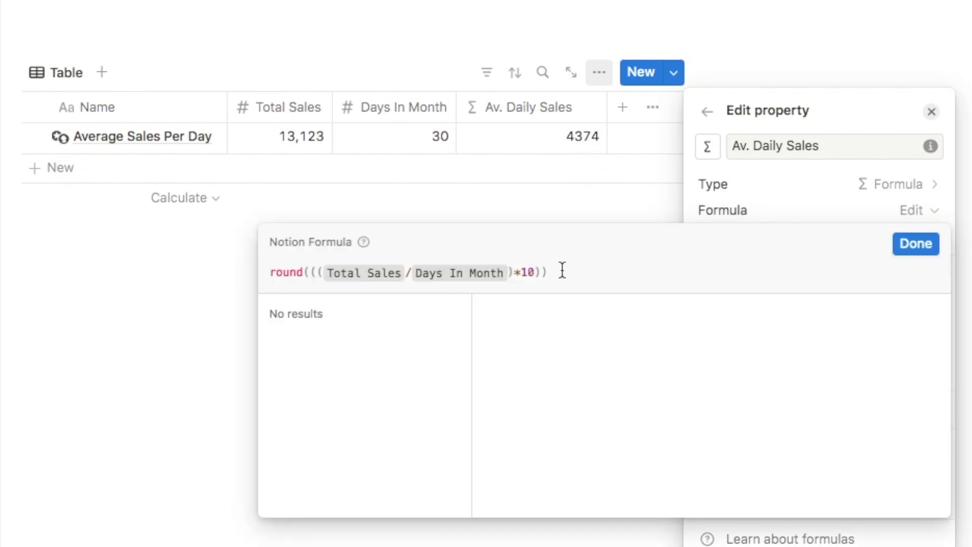
pyautogui.write('/10')
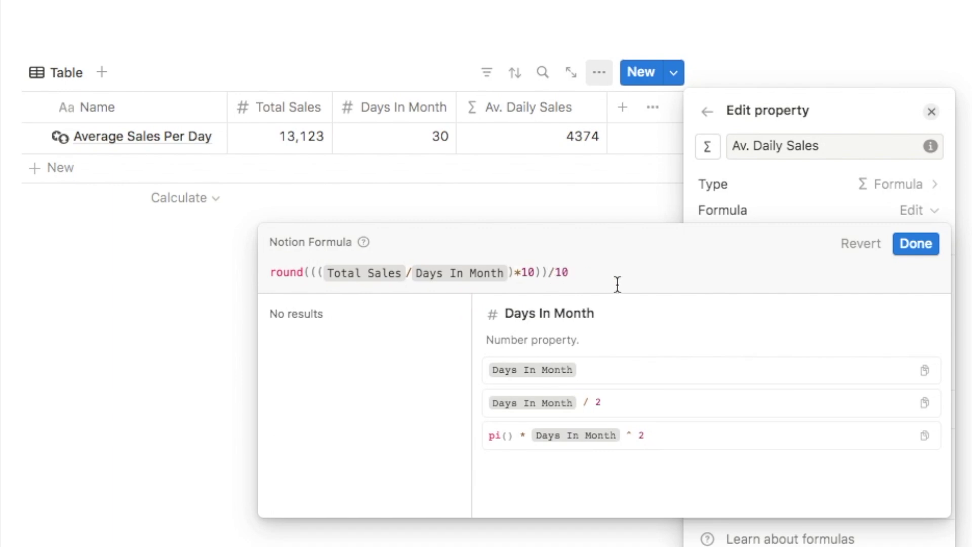
pyautogui.click(914, 245)
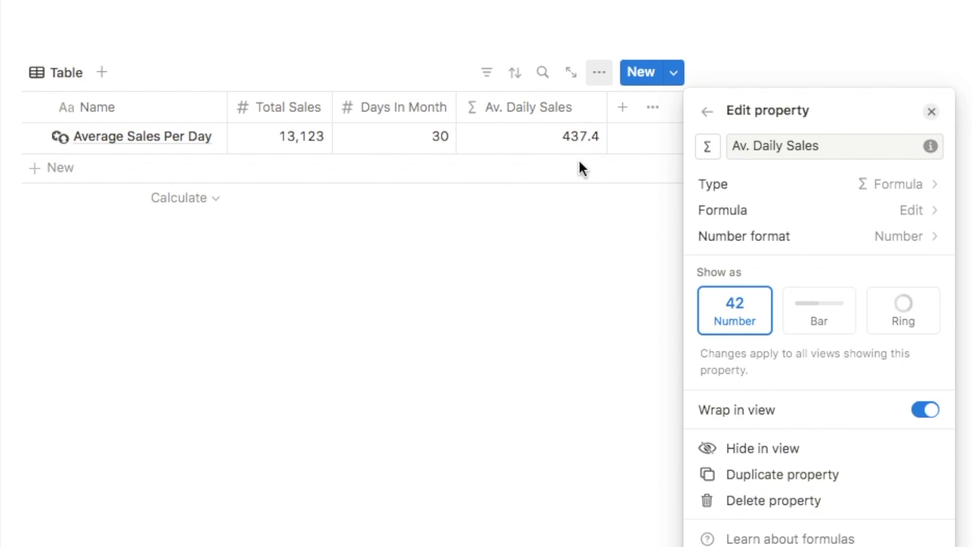
# Change the multiplier and divisor to 100 so the column shows 437.43
pyautogui.click(716, 210)
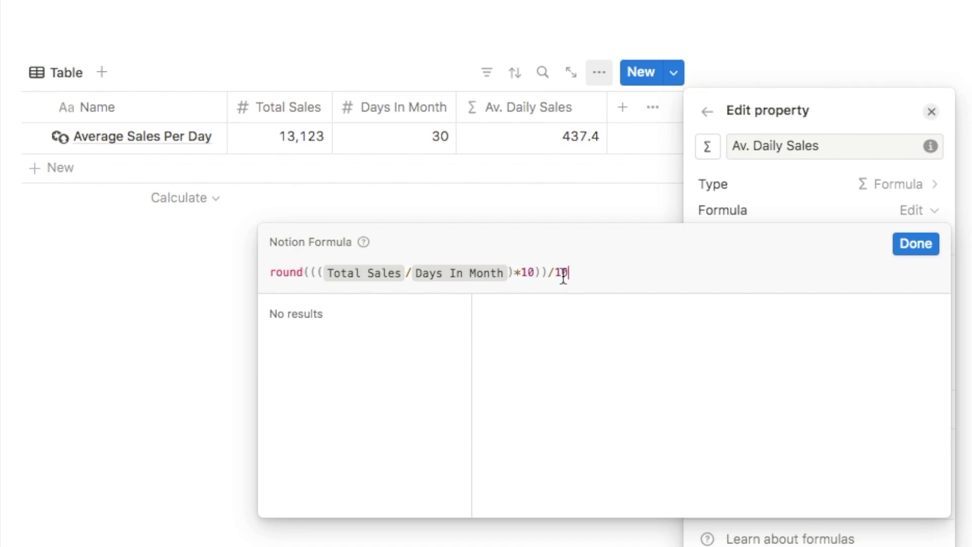
pyautogui.click(528, 274)
pyautogui.write('0')
pyautogui.press('End')
pyautogui.write('0')
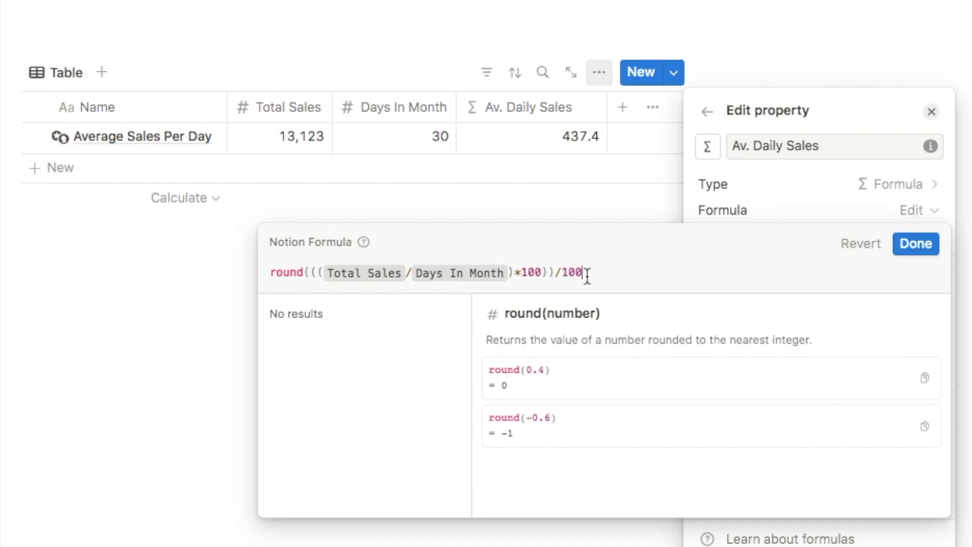
pyautogui.click(917, 251)
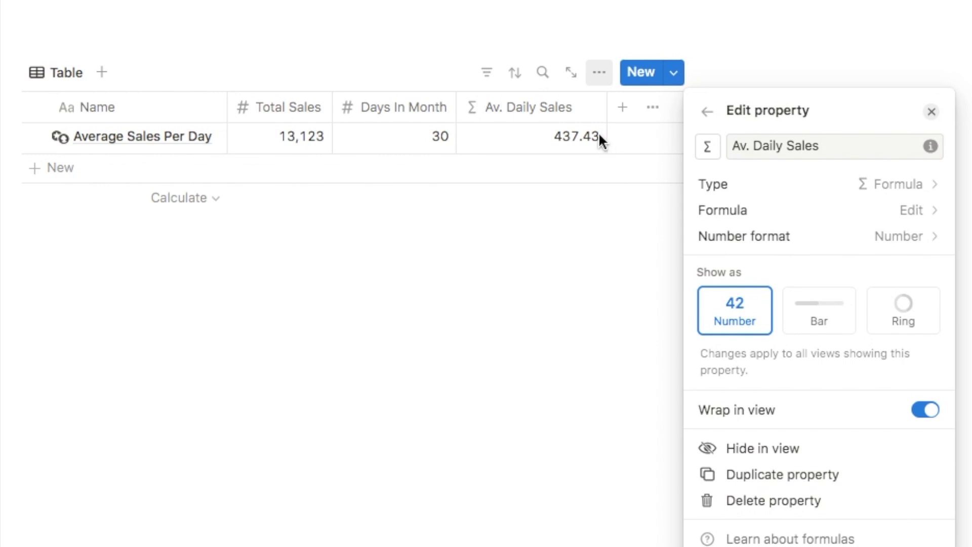
# Use 1000 as multiplier and divisor for 437.433, then close the property editing
pyautogui.click(703, 210)
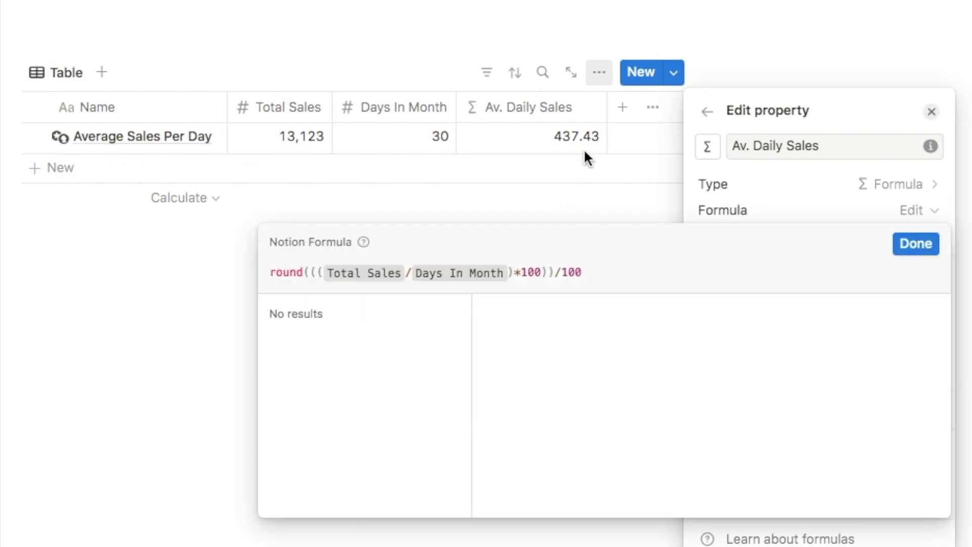
pyautogui.click(541, 273)
pyautogui.write('0')
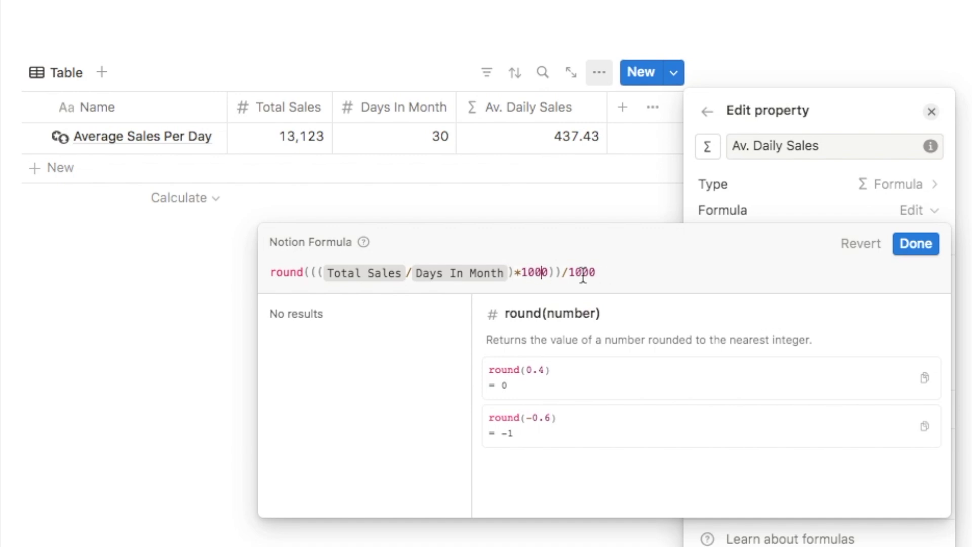
pyautogui.click(915, 244)
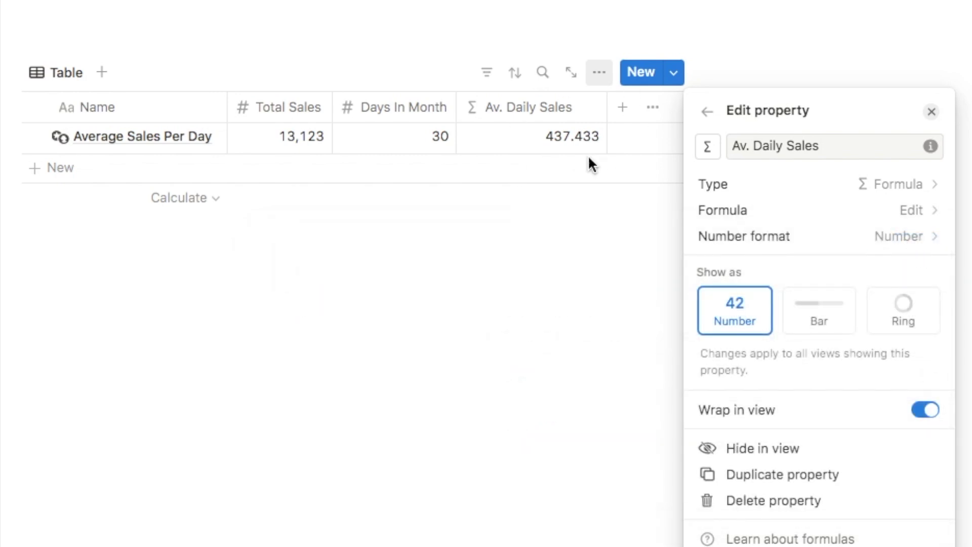
pyautogui.click(699, 213)
pyautogui.moveTo(596, 276); pyautogui.dragTo(576, 276)
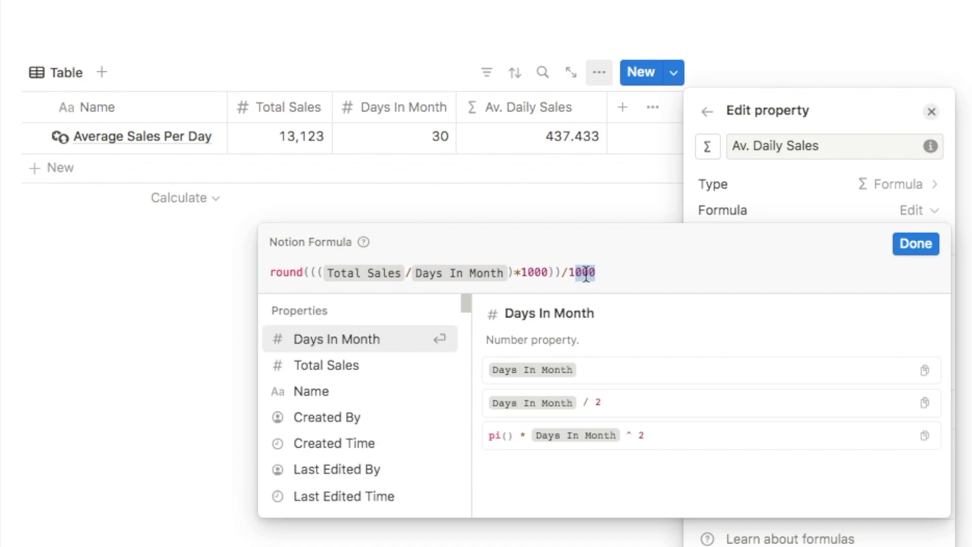
pyautogui.click(594, 141)
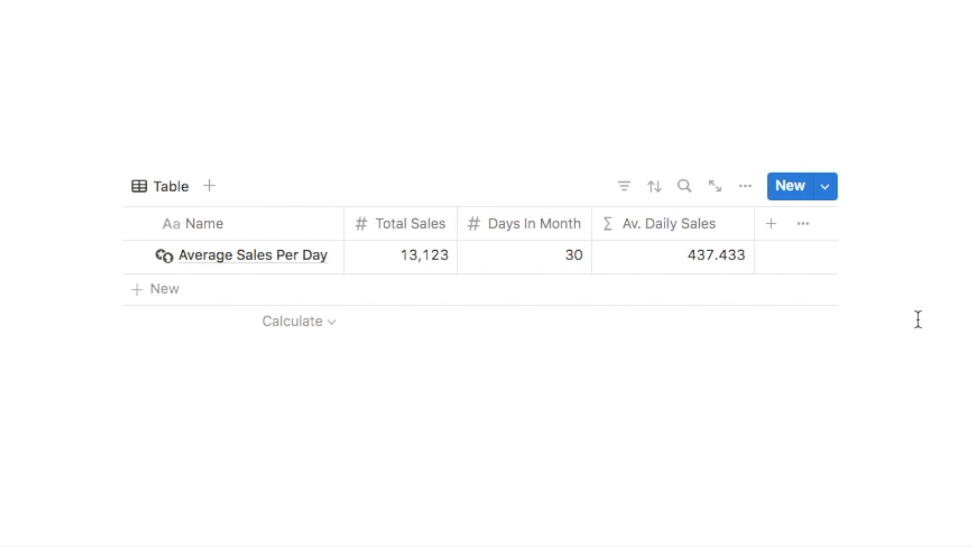
# Reopen the Av. Daily Sales formula and revert it to plain Total Sales / Days In Month
pyautogui.click(681, 223)
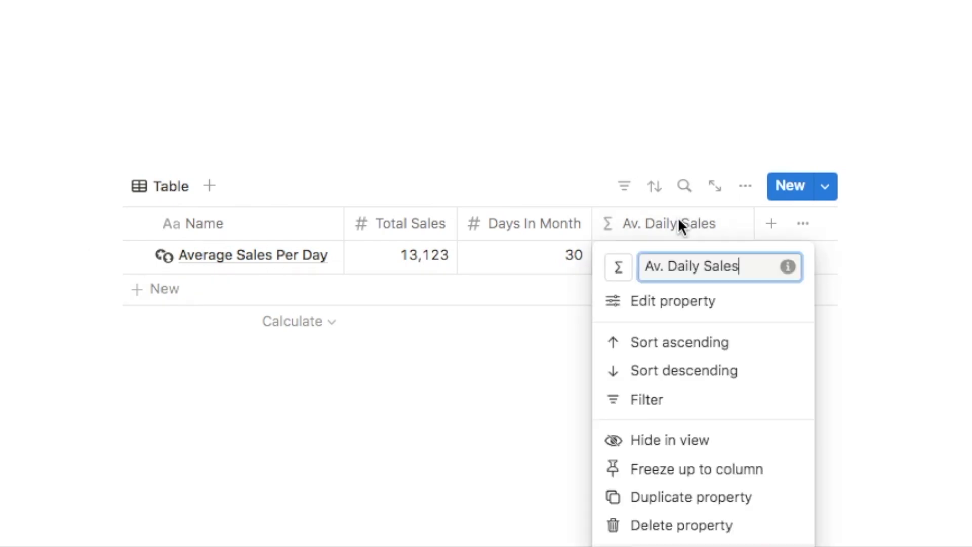
pyautogui.click(668, 303)
pyautogui.click(796, 198)
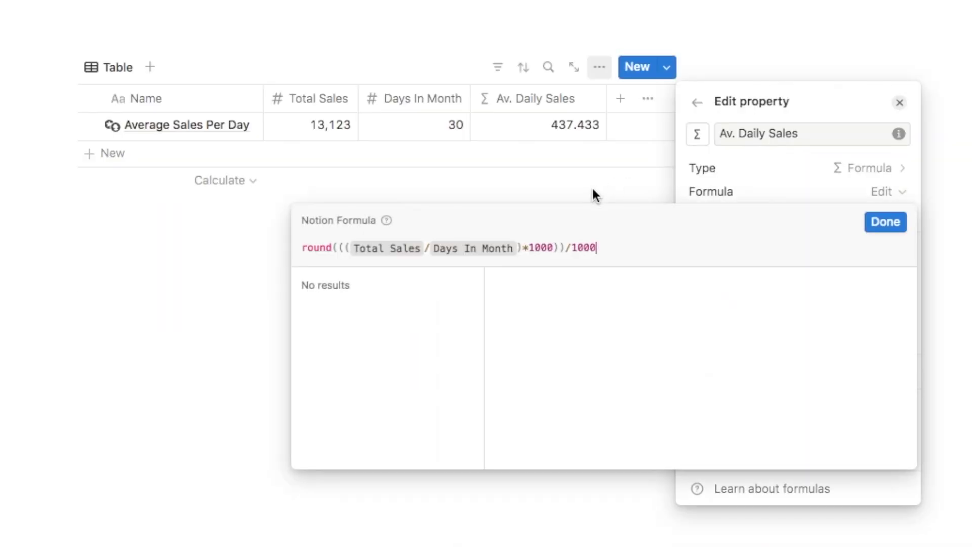
pyautogui.moveTo(600, 255); pyautogui.dragTo(524, 256)
pyautogui.hotkey('ctrl', 'z')
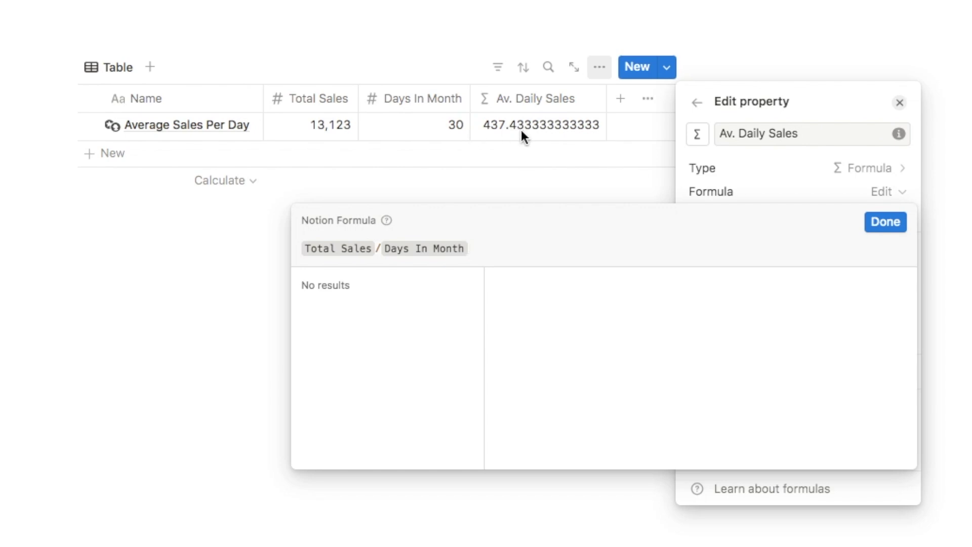
# Change the formula to floor(Total Sales / Days In Month) so the value shows 437
pyautogui.click(300, 250)
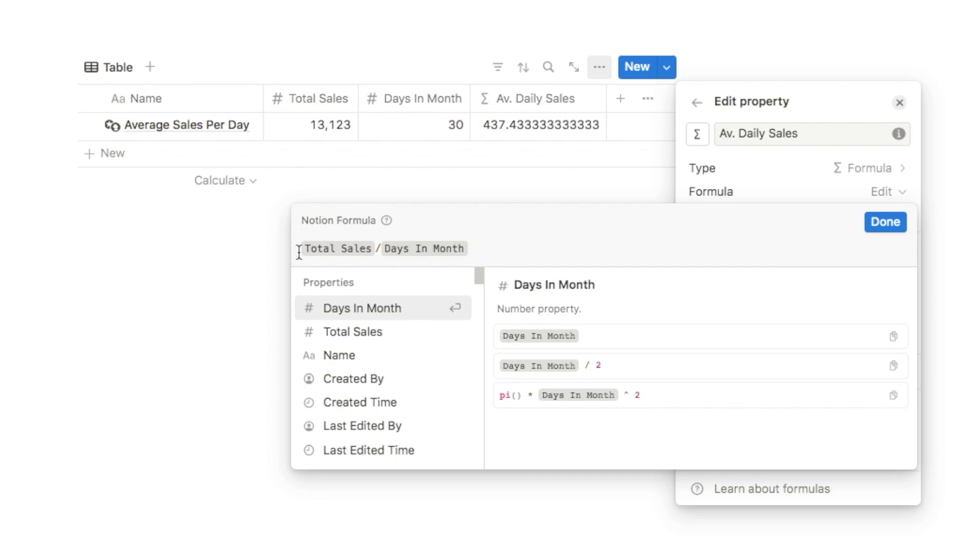
pyautogui.write('floor')
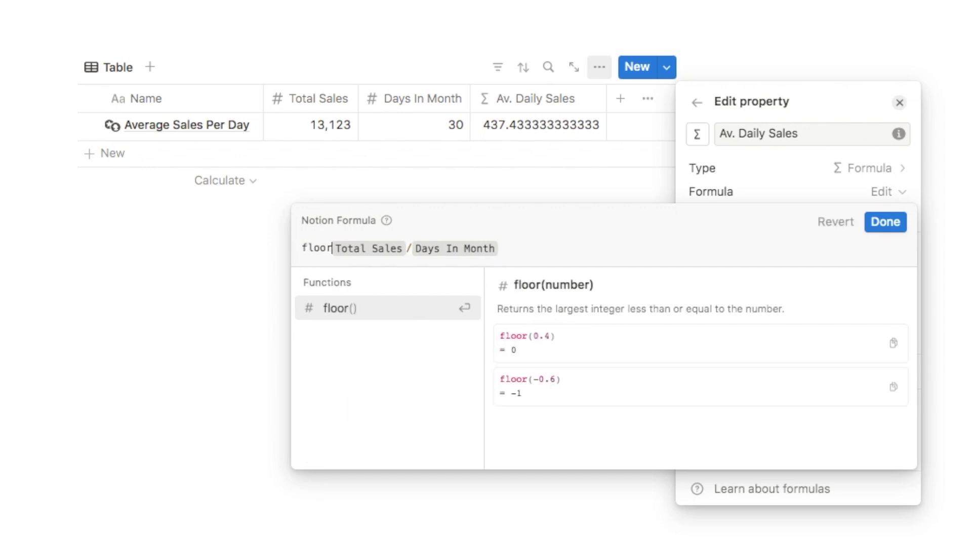
pyautogui.write('(')
pyautogui.click(536, 250)
pyautogui.write(')')
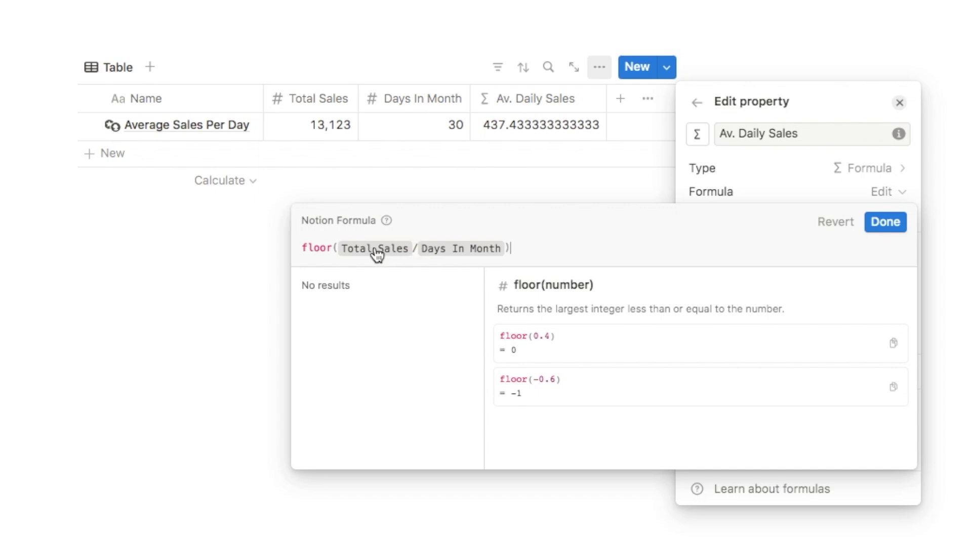
pyautogui.click(885, 222)
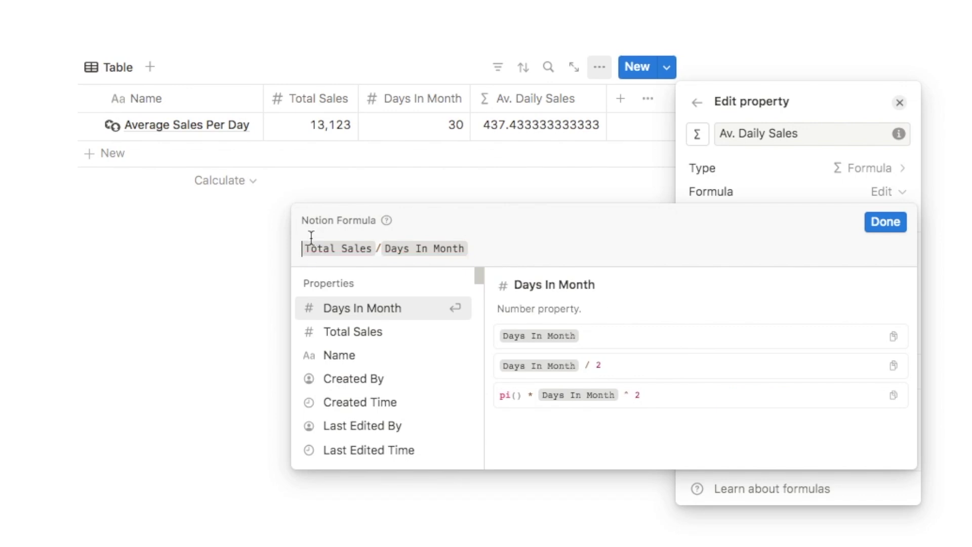
# Change the formula to ceil(Total Sales / Days In Month) so the value shows 438
pyautogui.write('ceil')
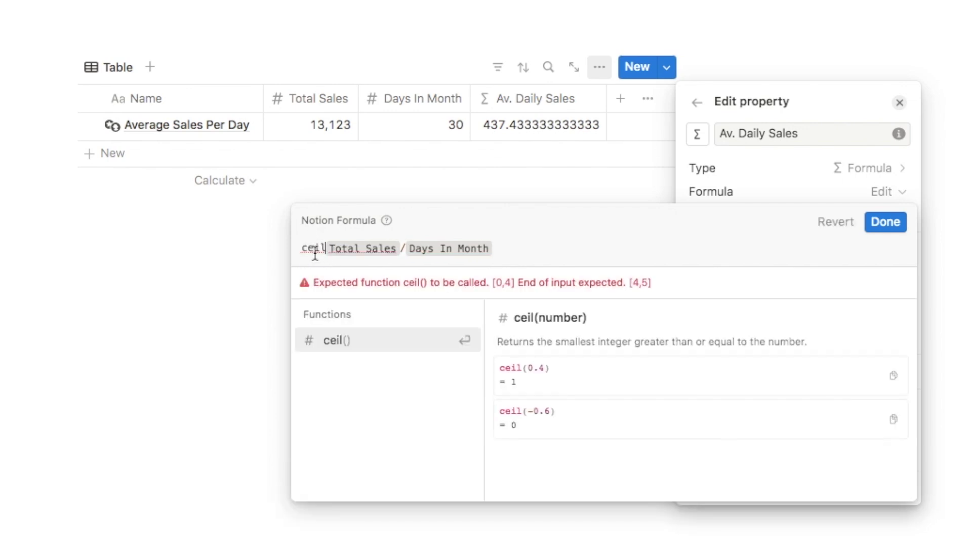
pyautogui.write('(')
pyautogui.click(507, 253)
pyautogui.write(')')
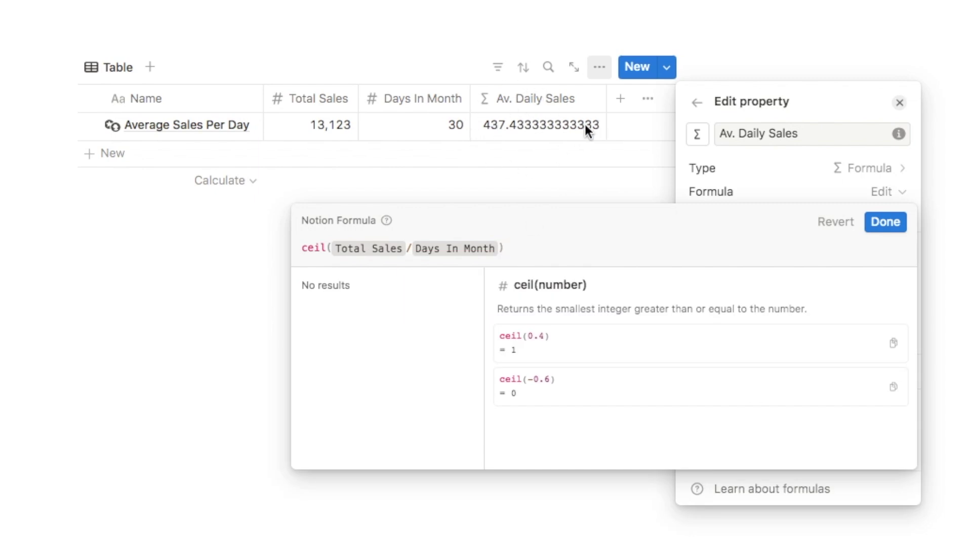
pyautogui.click(879, 227)
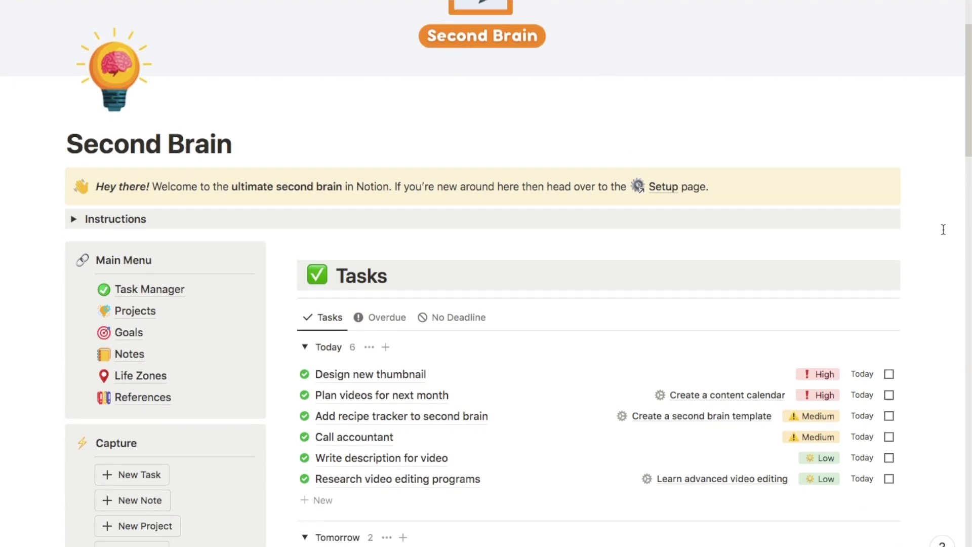
pyautogui.scroll(-5, 944, 229)
pyautogui.scroll(-6, 943, 229)
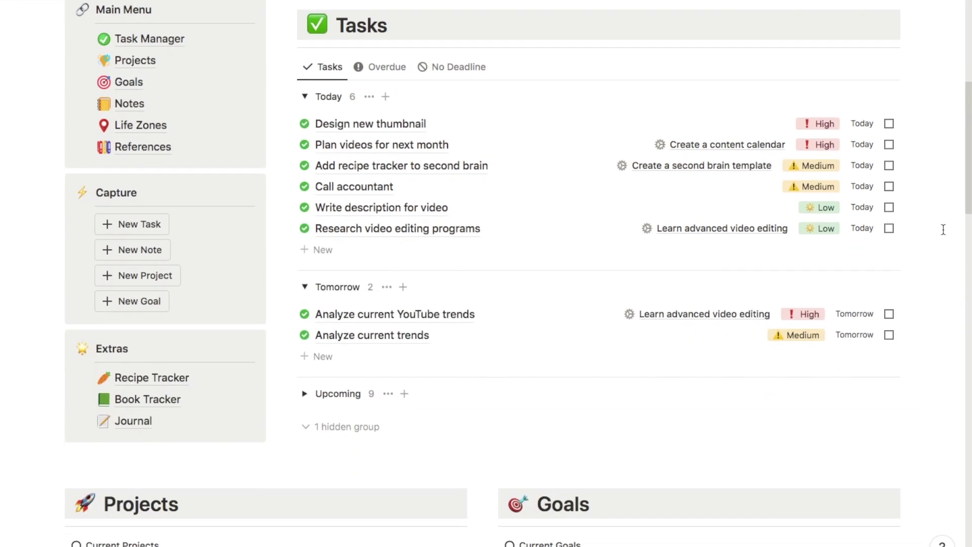
pyautogui.scroll(-6, 943, 229)
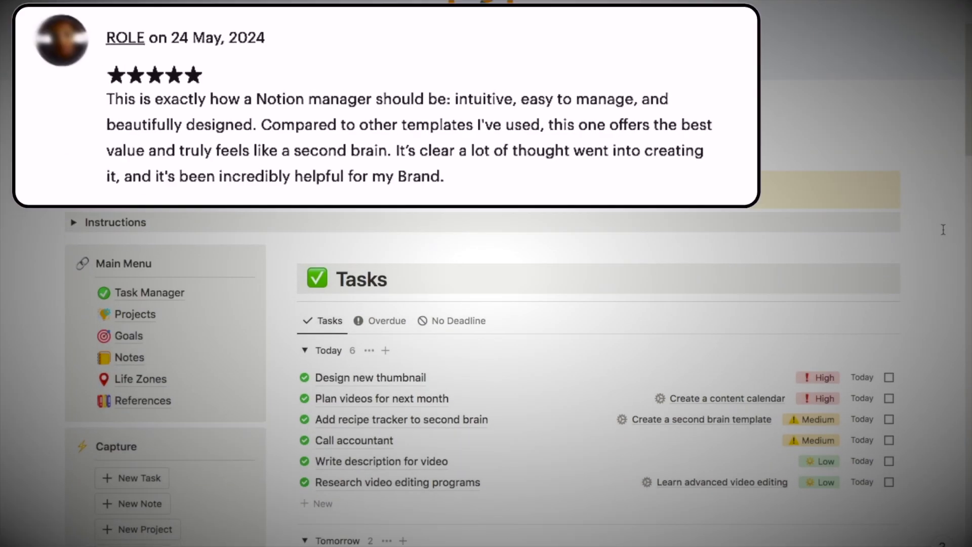
pyautogui.scroll(-5, 943, 229)
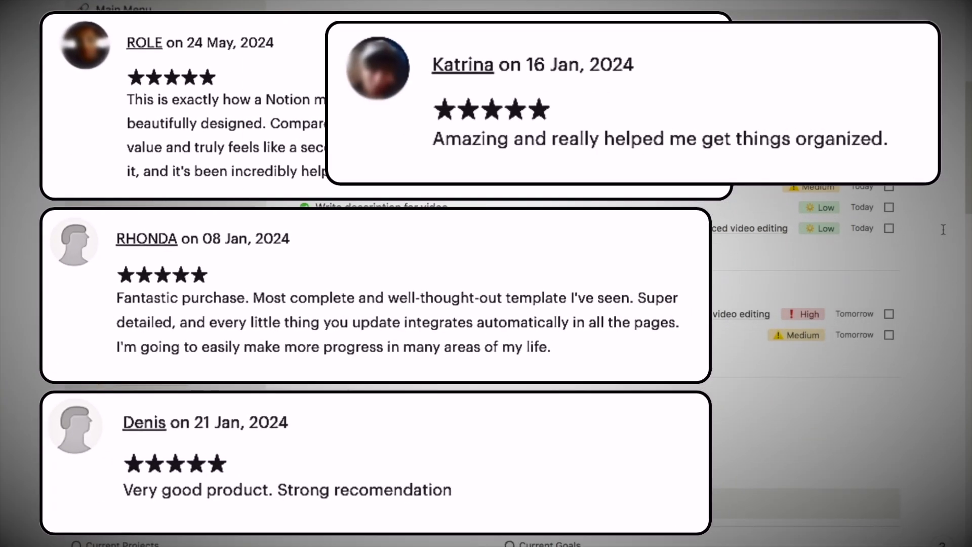